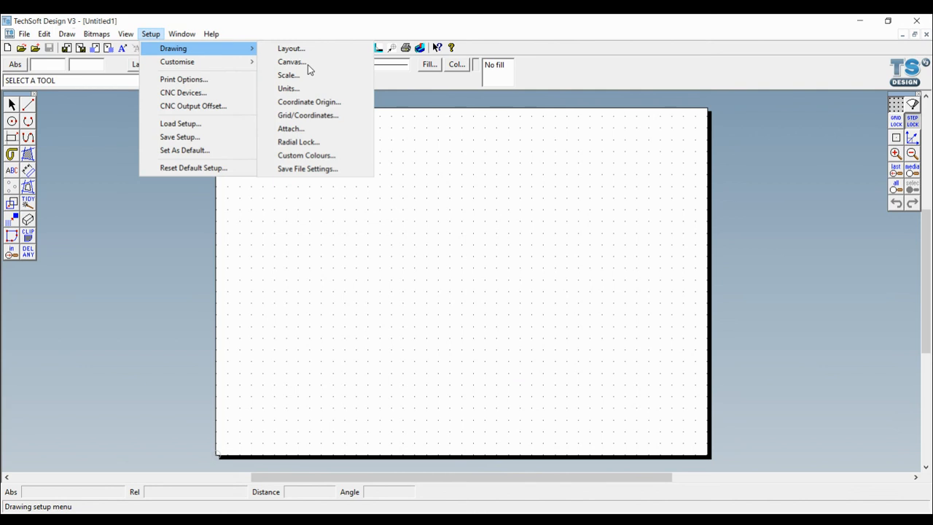
- Set the drawing scale to 1:5, so 1mm of output equals 5mm in the real world
key(Down)
key(Down)
key(Return)
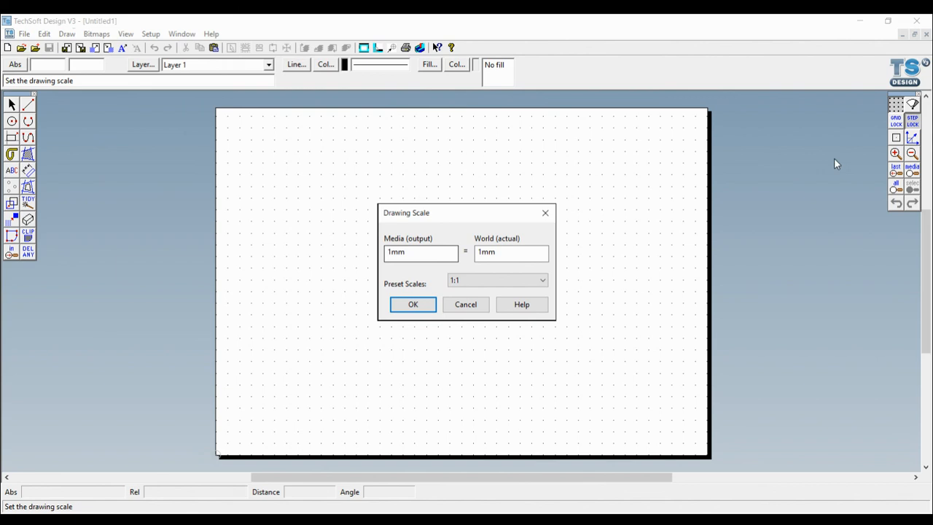
key(Tab)
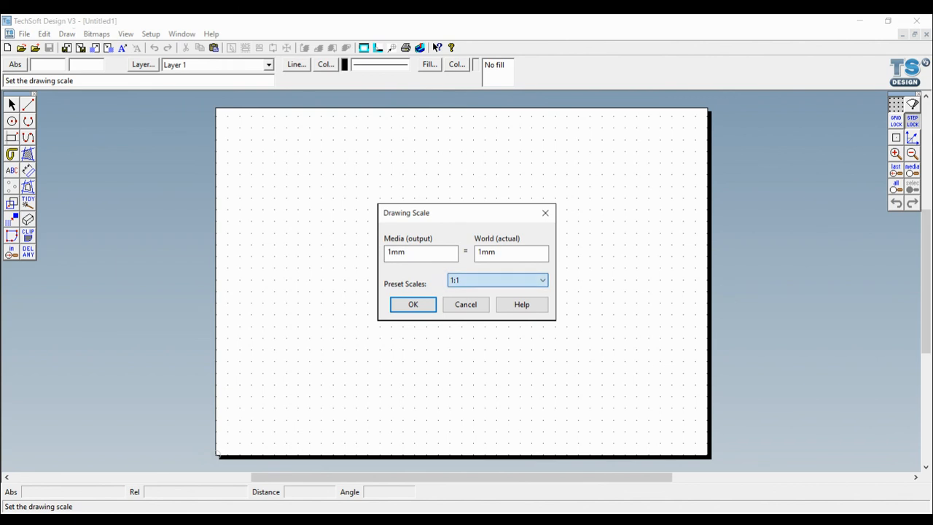
key(Tab)
key(Tab)
key(Tab)
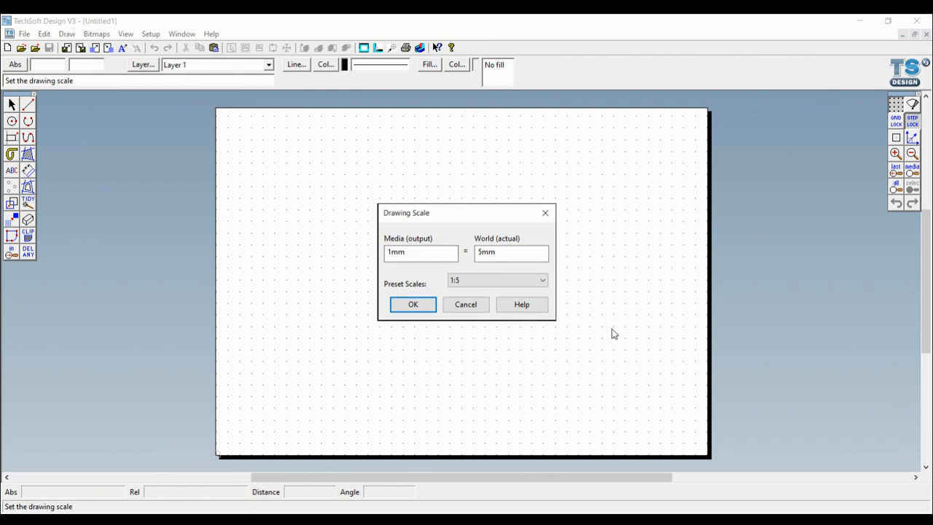
key(shift+Tab)
key(shift+Tab)
key(Home)
key(Right)
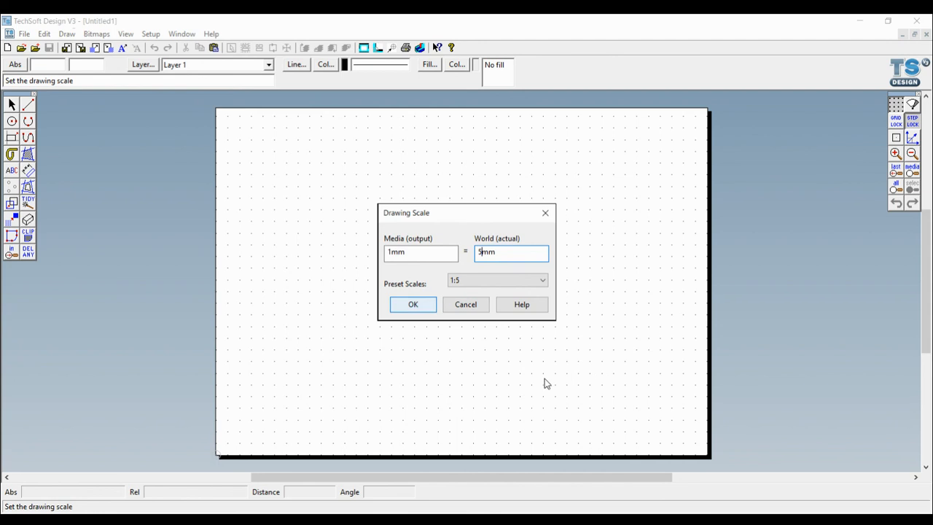
key(Return)
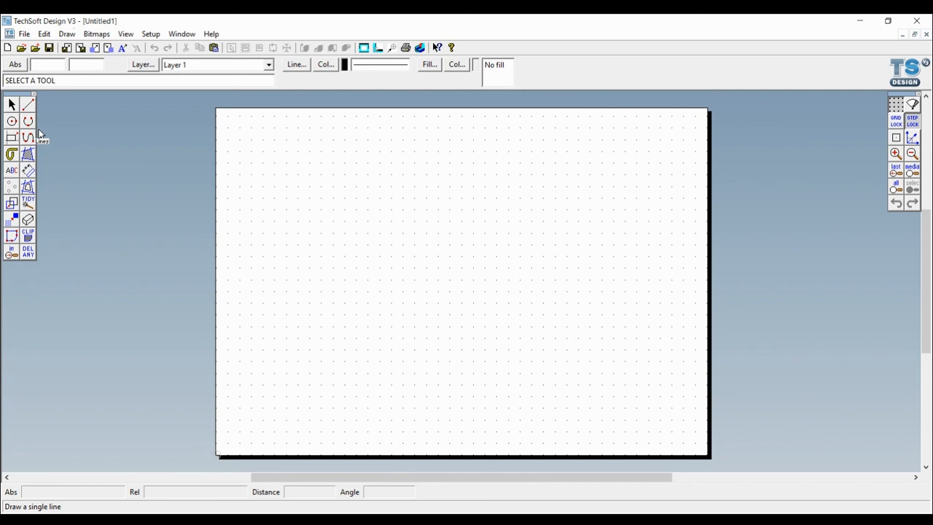
- Draw a horizontal line 200 mm long near the sheet's upper-left corner, starting at about (100, 1400) mm
key(l)
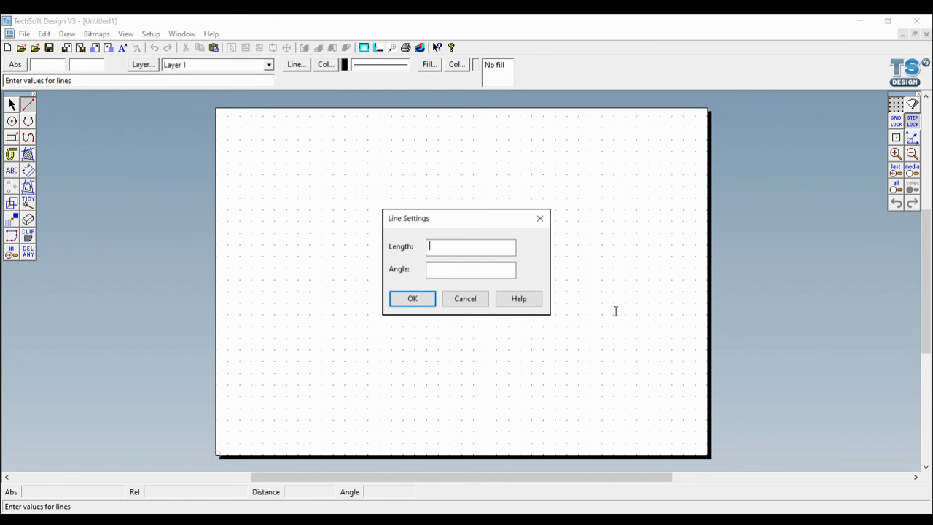
text(200)
click(413, 298)
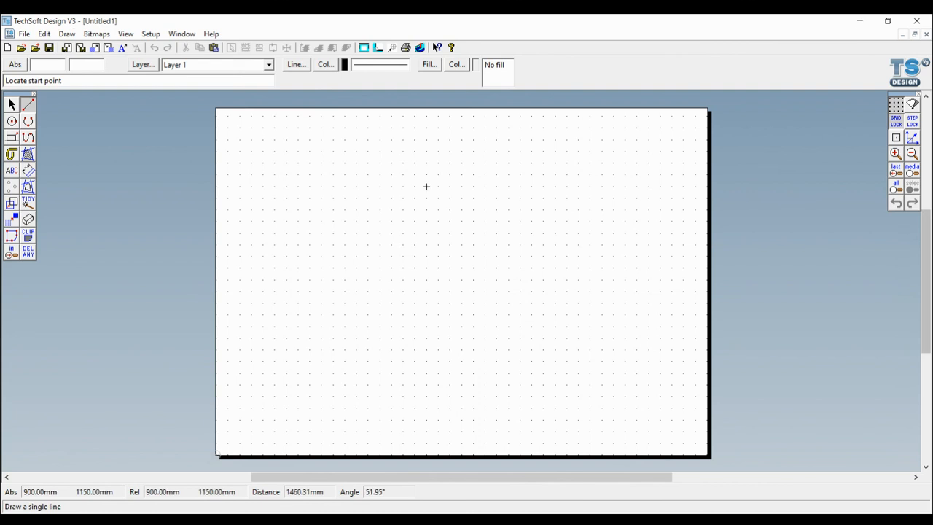
click(239, 127)
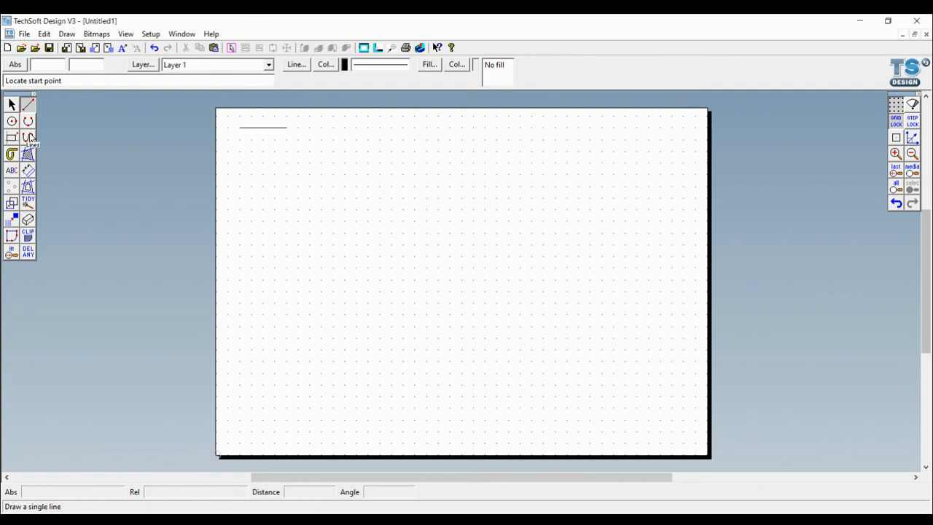
- Draw a 200 mm vertical line downwards from the starting end of the horizontal line
right_click(635, 313)
text(200)
key(Return)
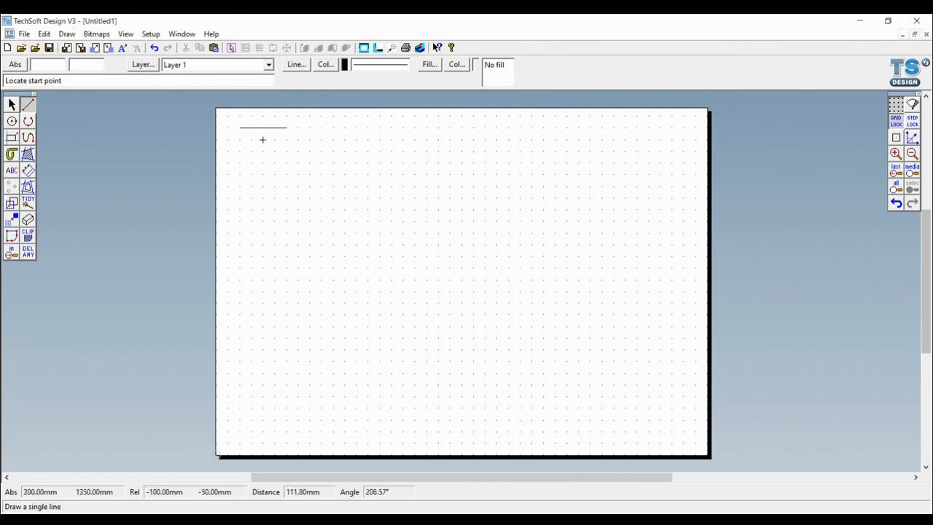
click(239, 128)
click(240, 175)
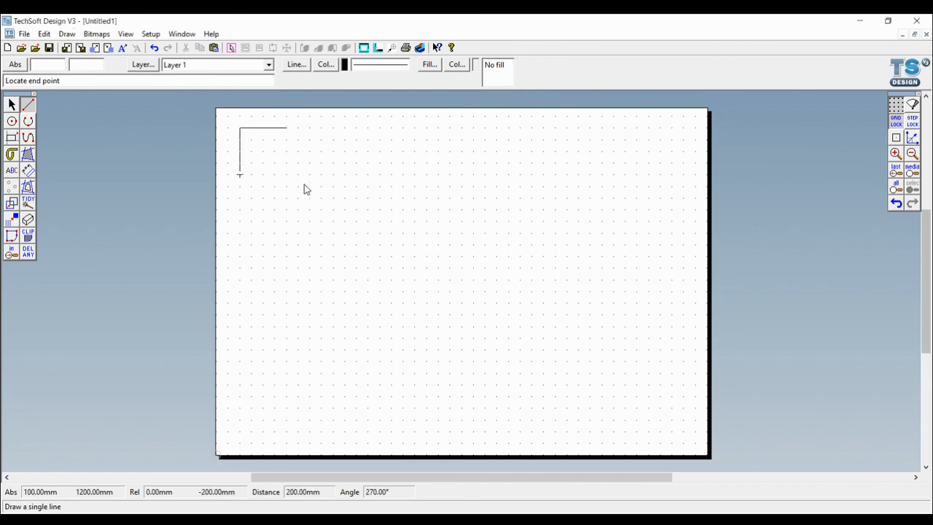
click(240, 175)
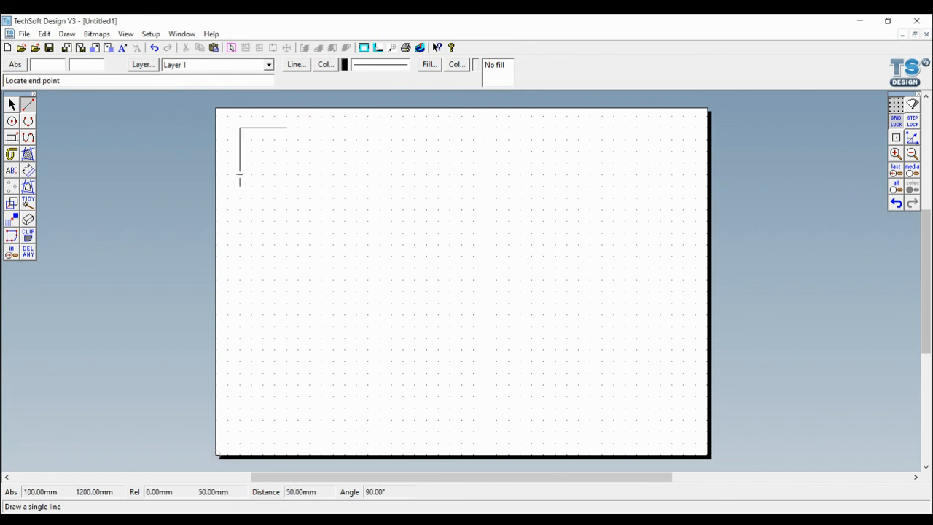
key(Escape)
- Complete the 200 mm square by drawing its bottom and right sides
click(28, 105)
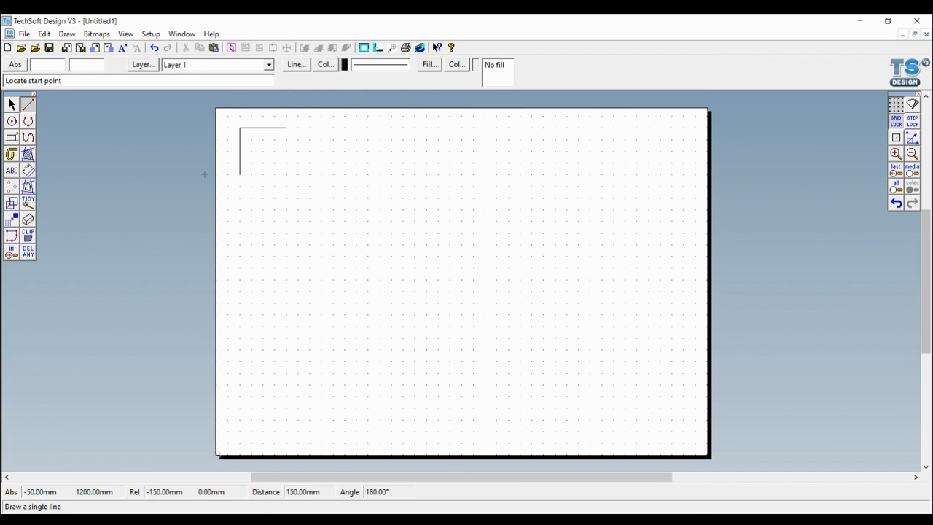
click(240, 175)
click(286, 175)
click(286, 175)
click(286, 128)
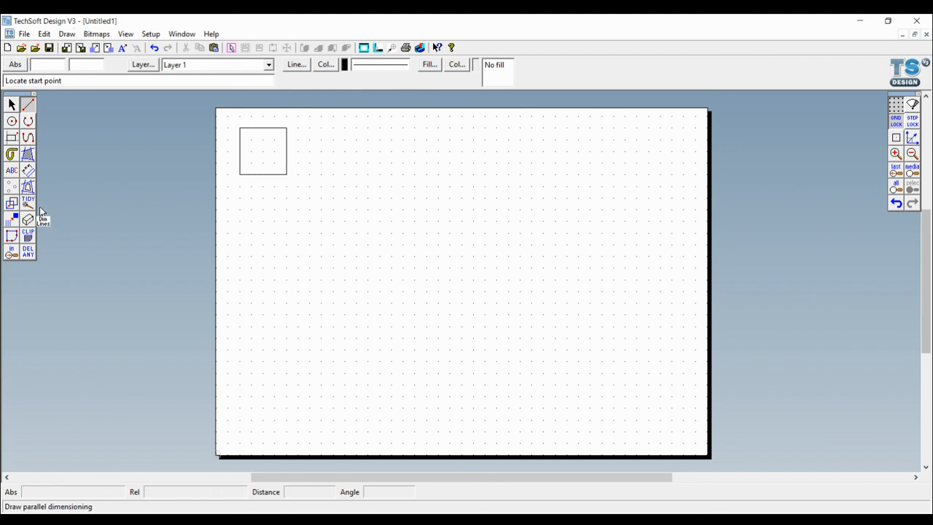
- Add a parallel dimension for the square's width, placed above its top side
click(28, 170)
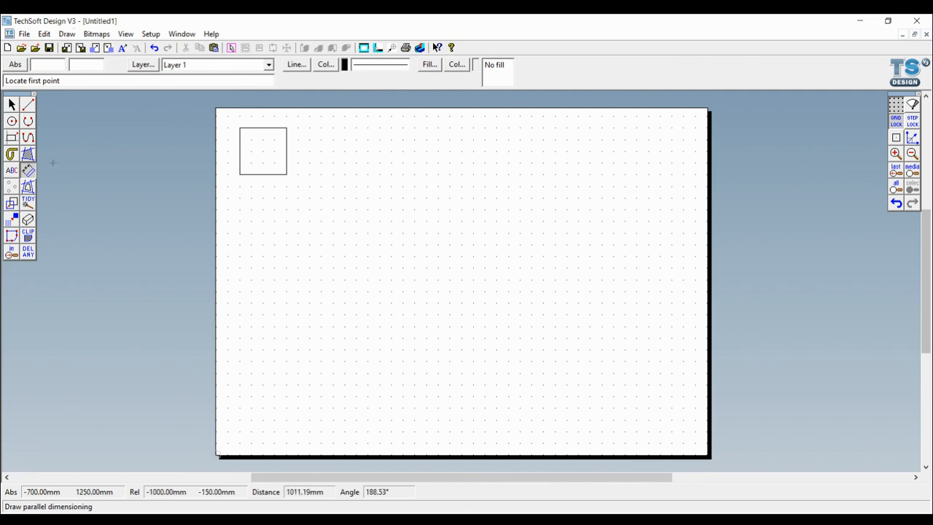
click(239, 128)
click(287, 127)
click(285, 117)
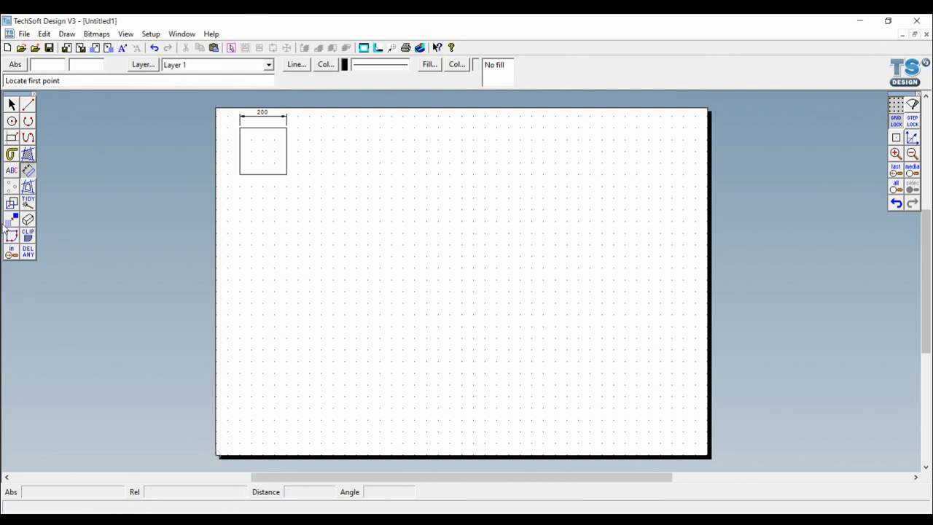
- Place the text "1:5" inside the square
click(12, 170)
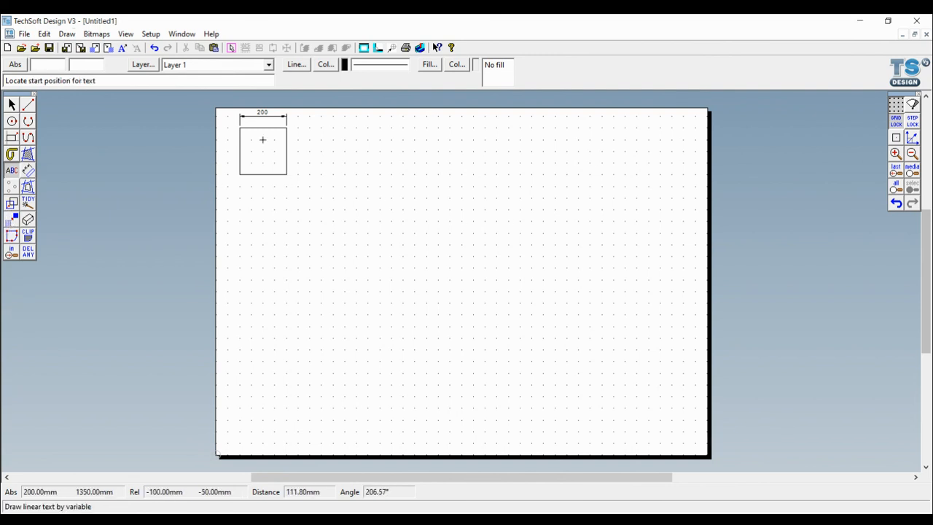
click(250, 150)
text(1:5)
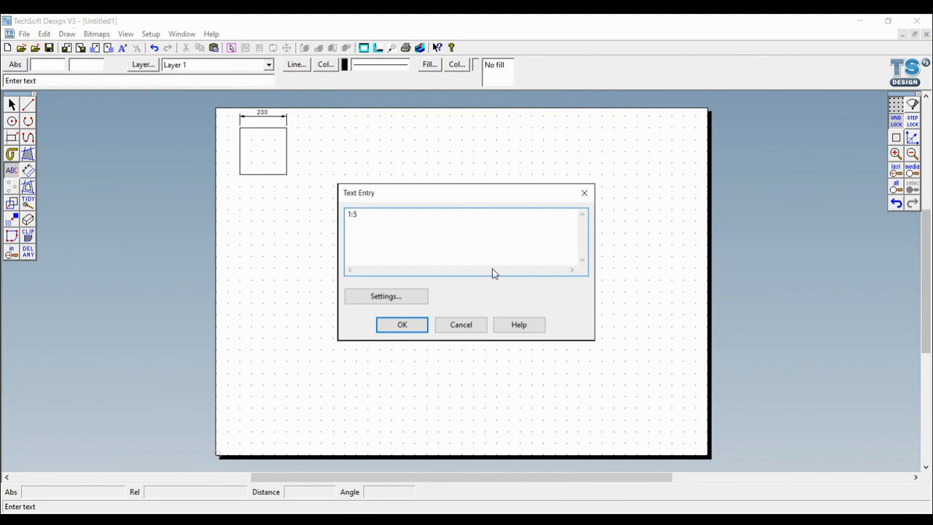
click(412, 325)
- Shrink the "1:5" text to fit within the square and centre it there
click(11, 104)
click(376, 185)
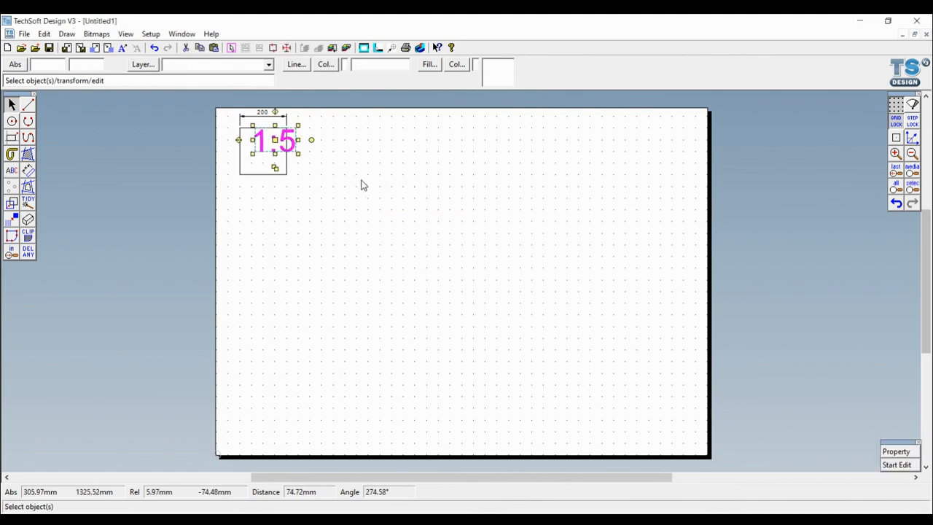
drag(374, 154, 344, 175)
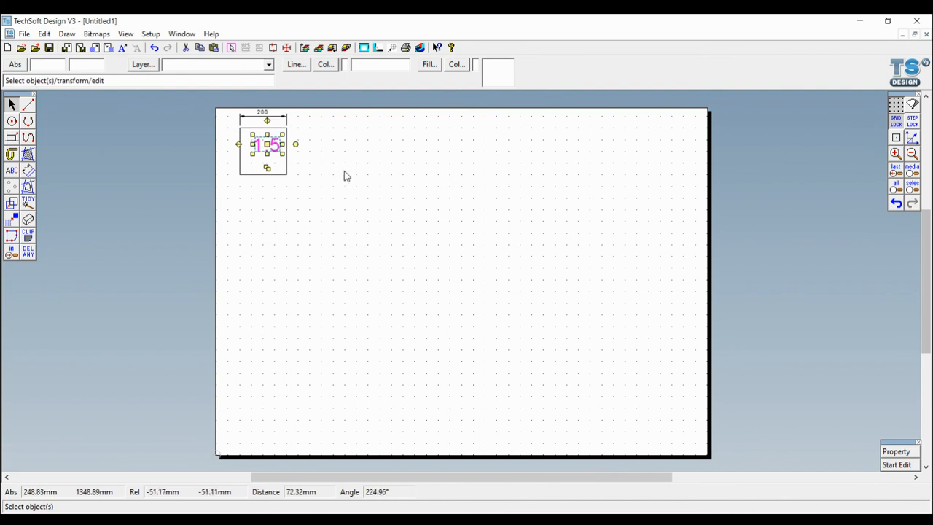
click(336, 177)
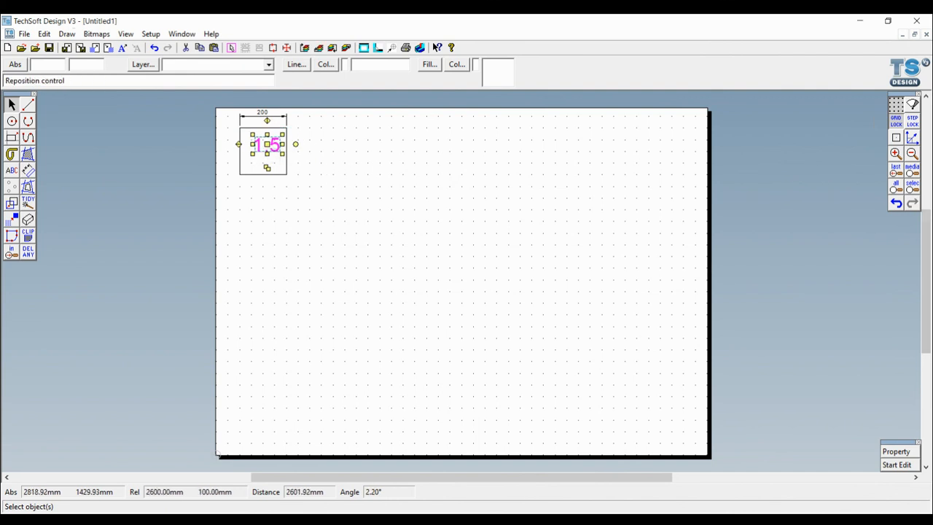
click(327, 179)
click(538, 271)
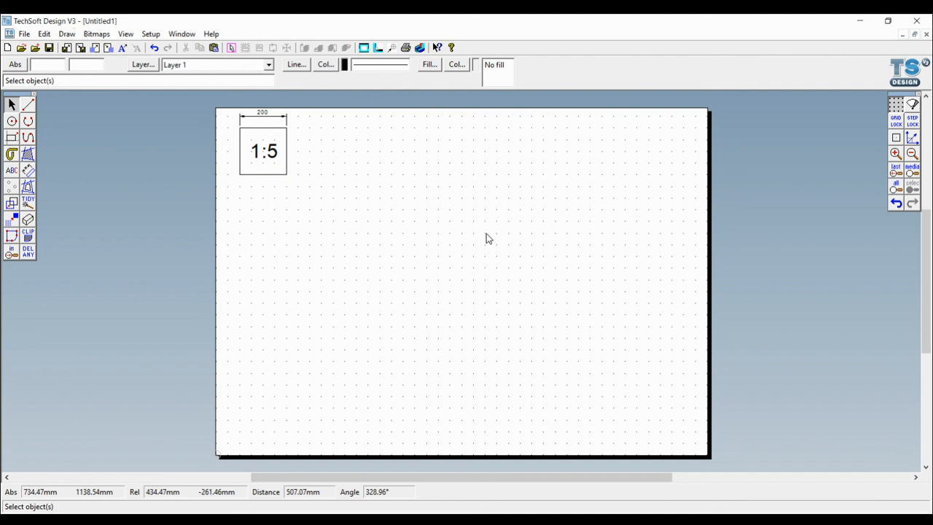
- Add a parallel dimension for the square's height beside its right side, attaching to the two right-hand corners
click(28, 170)
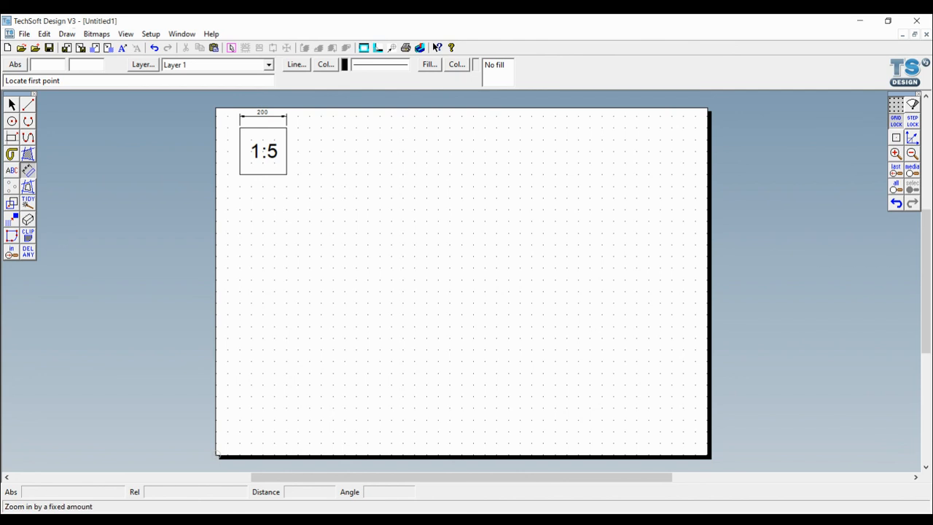
click(911, 137)
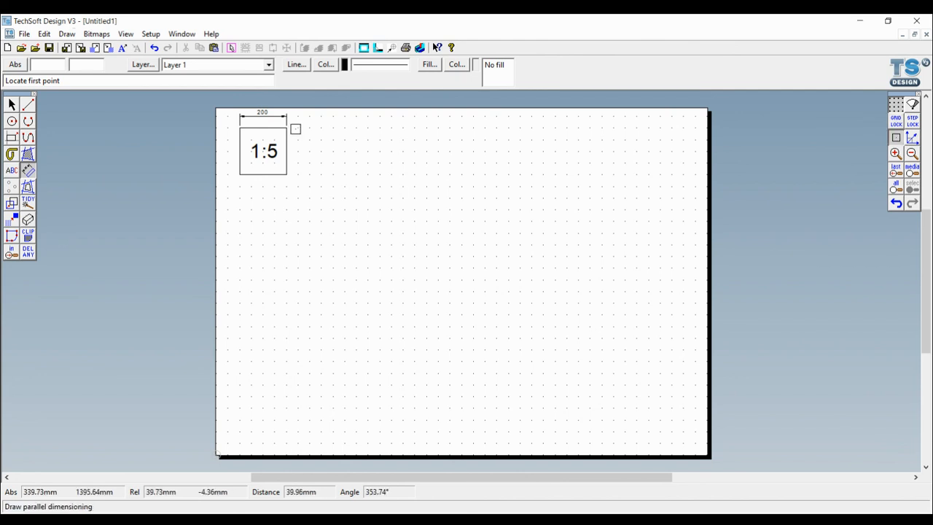
click(286, 128)
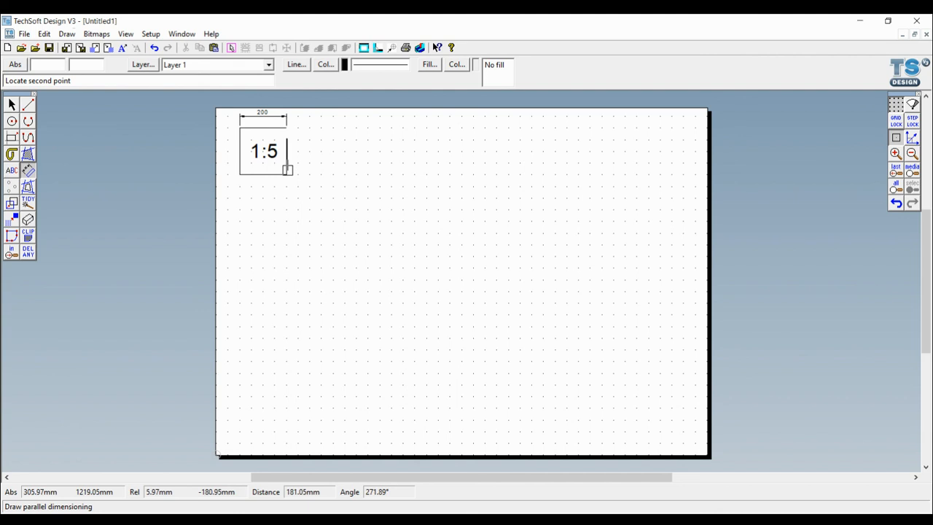
click(288, 173)
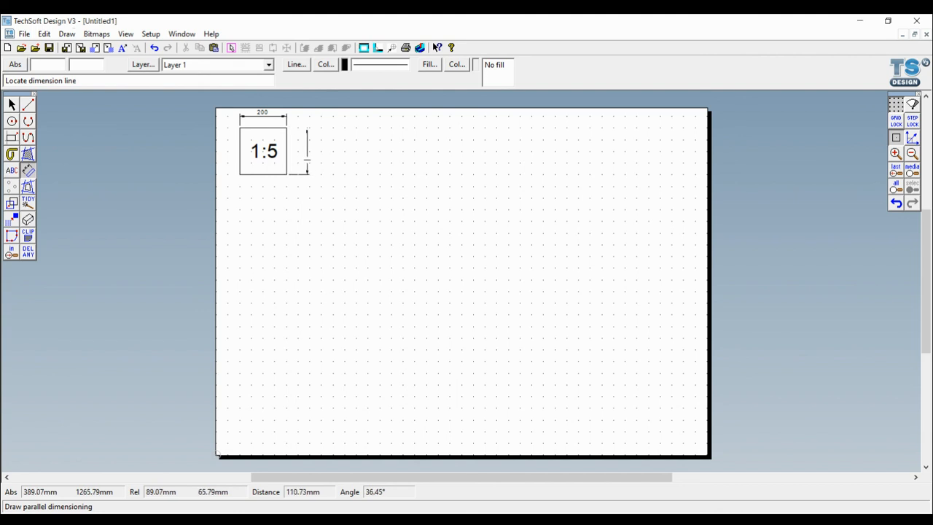
click(307, 164)
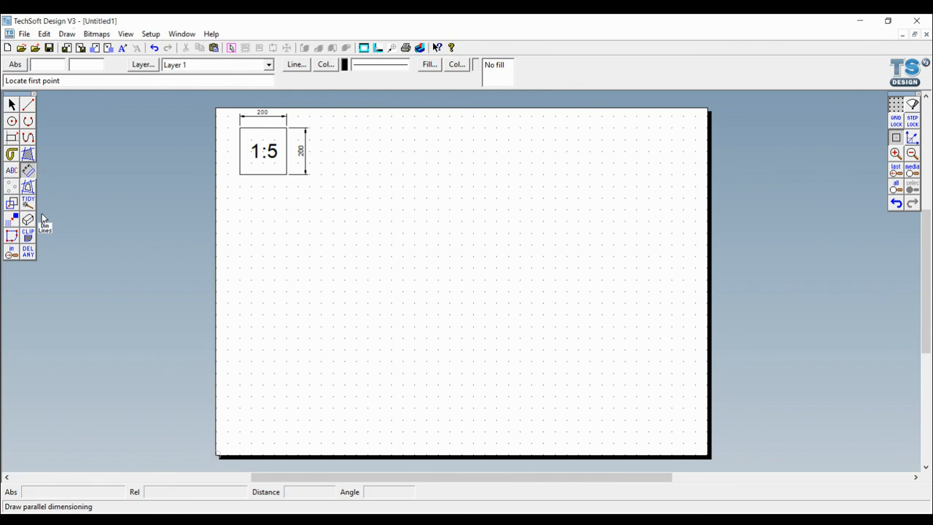
- Change the line colour of the "1:5" text to red
click(10, 104)
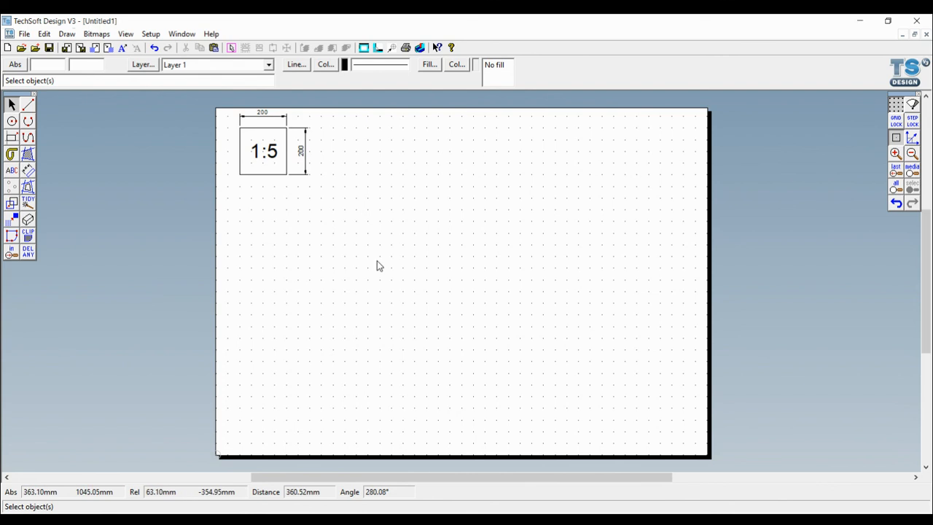
click(344, 192)
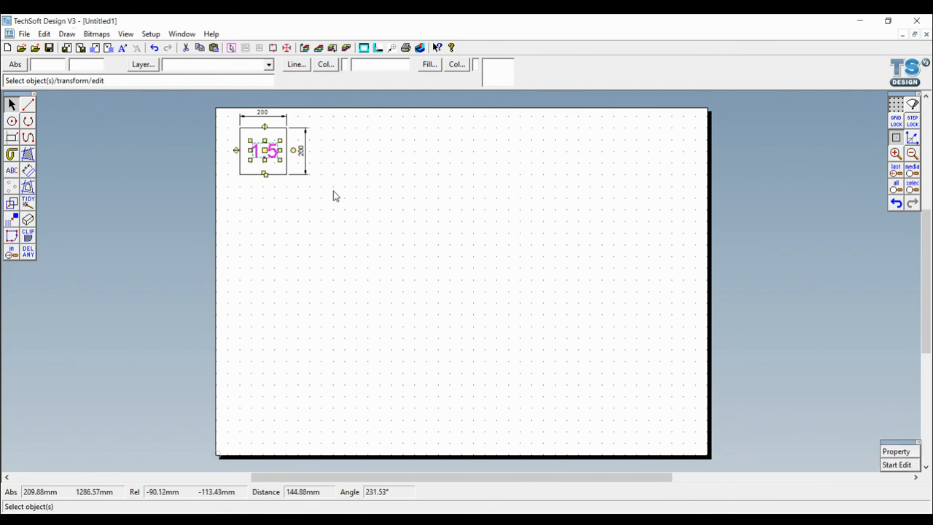
click(409, 77)
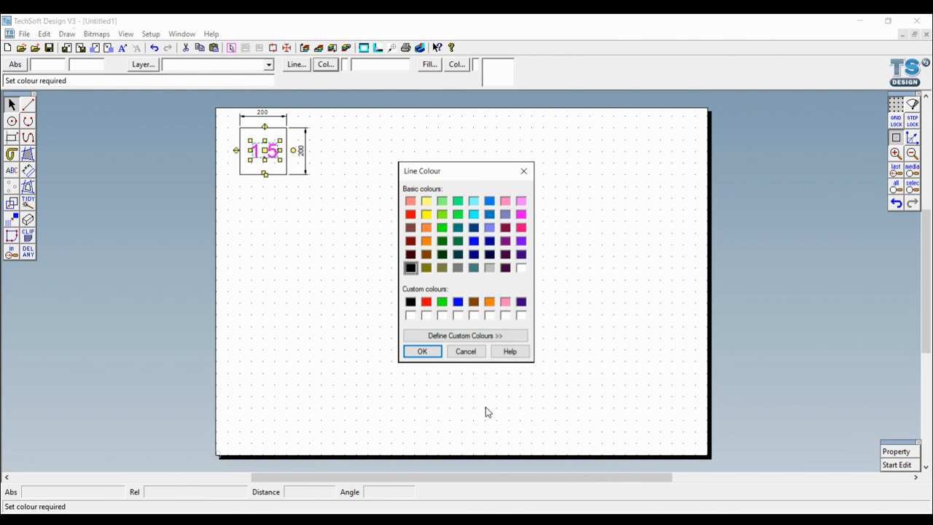
key(Tab)
key(Right)
key(Return)
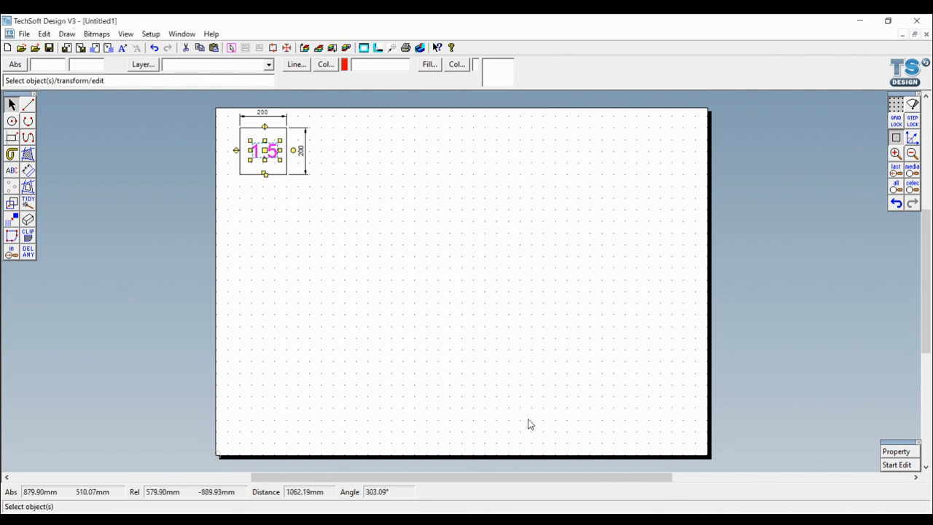
- Set the "1:5" text to No Fill so only its outline is drawn
click(535, 84)
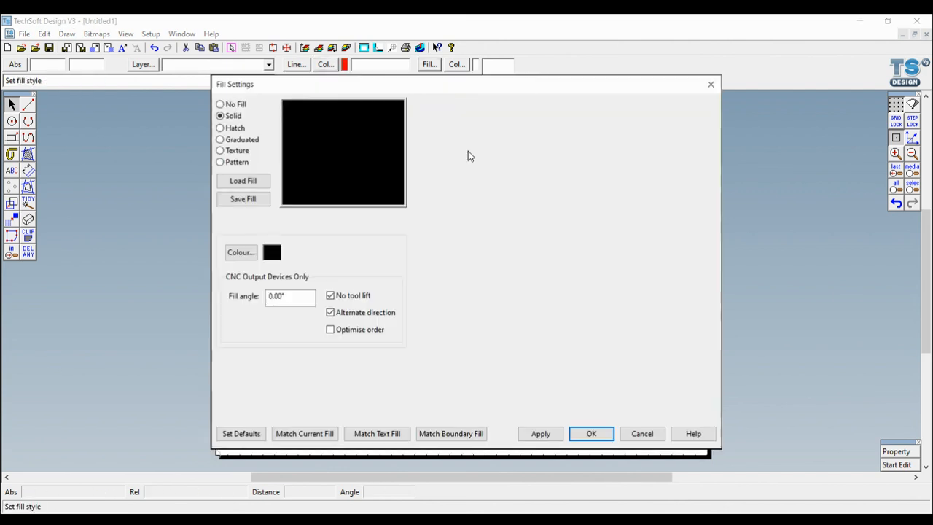
click(220, 104)
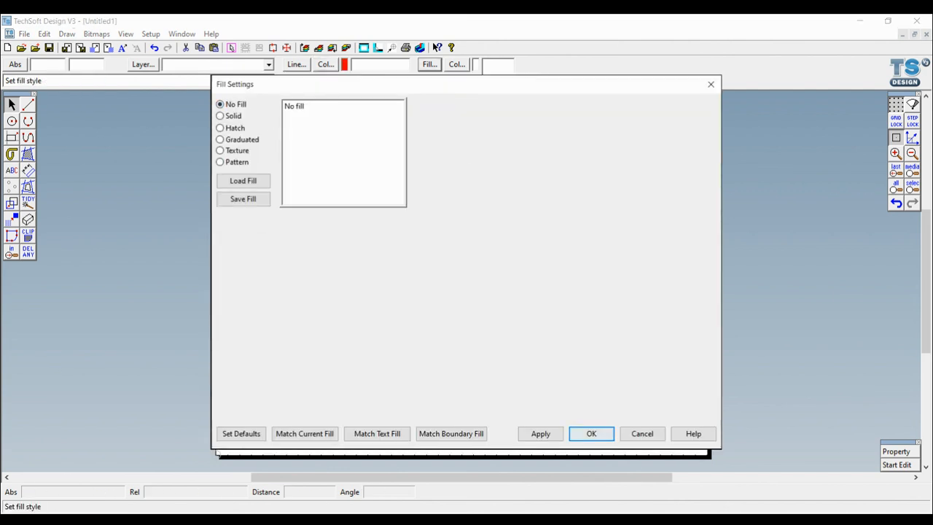
click(591, 432)
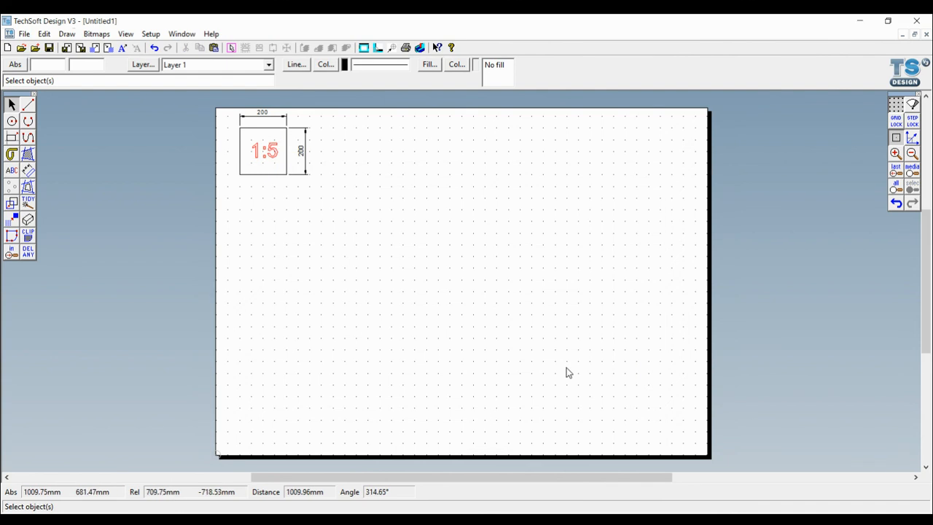
- Paste the copied Apple logo image onto the sheet and enlarge it to about three times its size
key(ctrl+v)
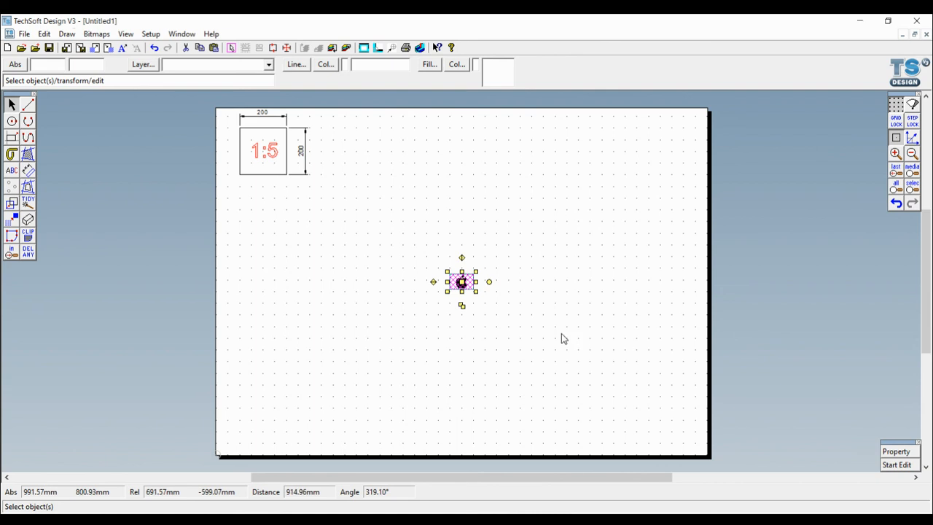
mouse_move(558, 333)
mouse_down()
mouse_move(506, 283)
mouse_move(496, 288)
mouse_up()
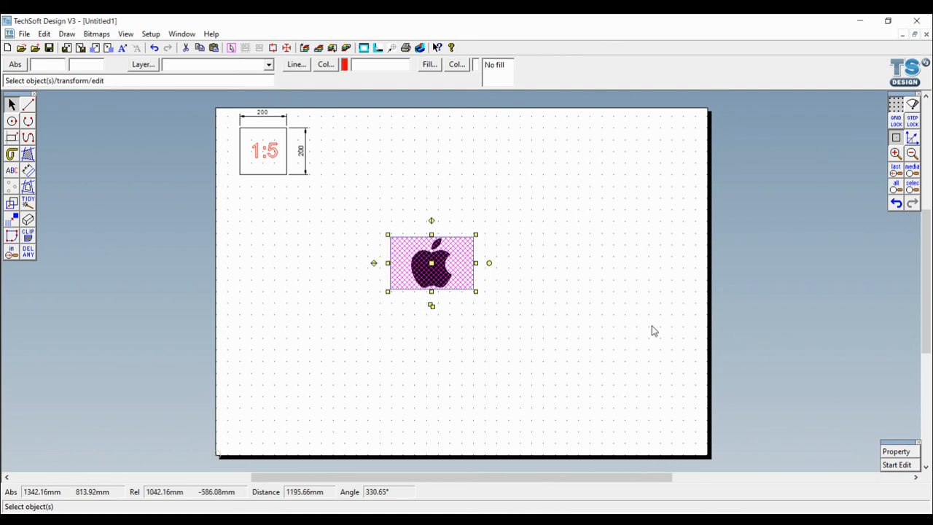
- Reselect the Apple logo image and move it up and left, closer to the dimensioned square
click(669, 337)
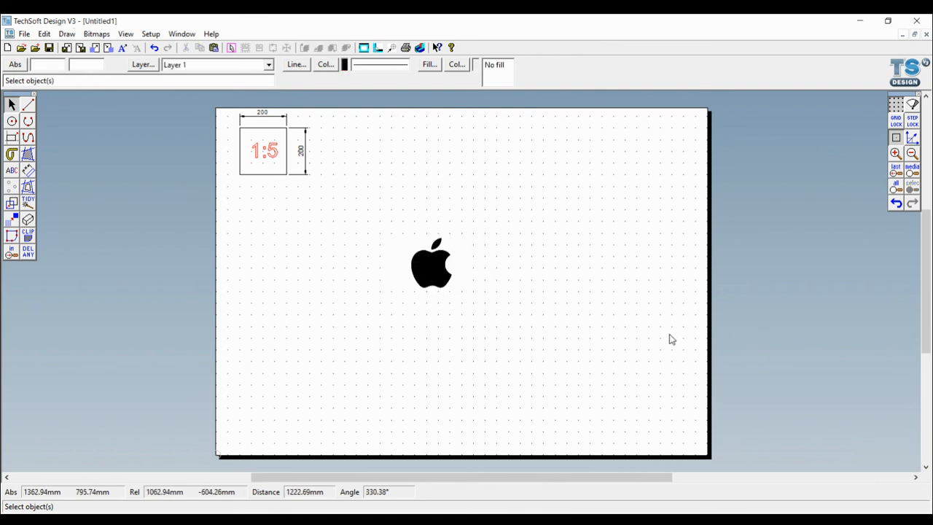
key(ctrl+a)
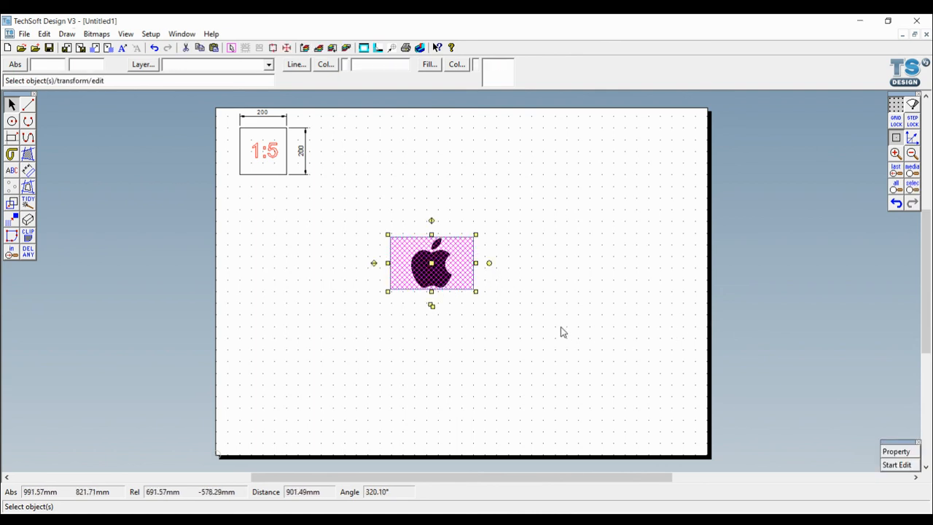
drag(536, 334, 435, 279)
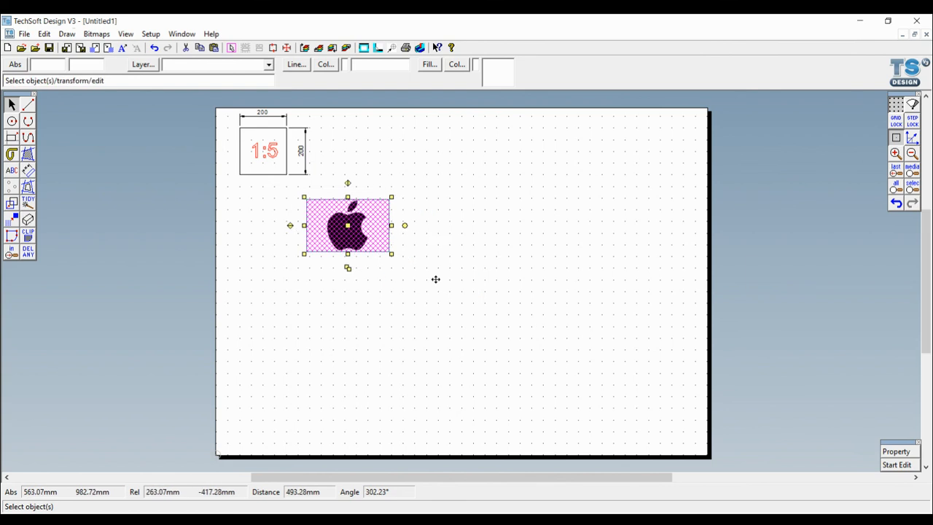
- Trace one outside tool-path contour around the Apple logo image with contour spacing 0, and delete the original image
click(108, 34)
click(146, 260)
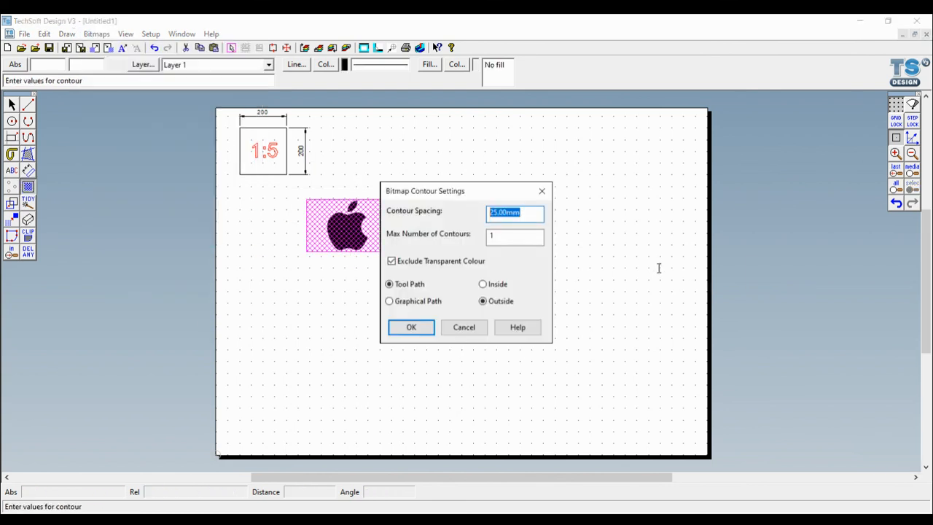
text(0)
key(Return)
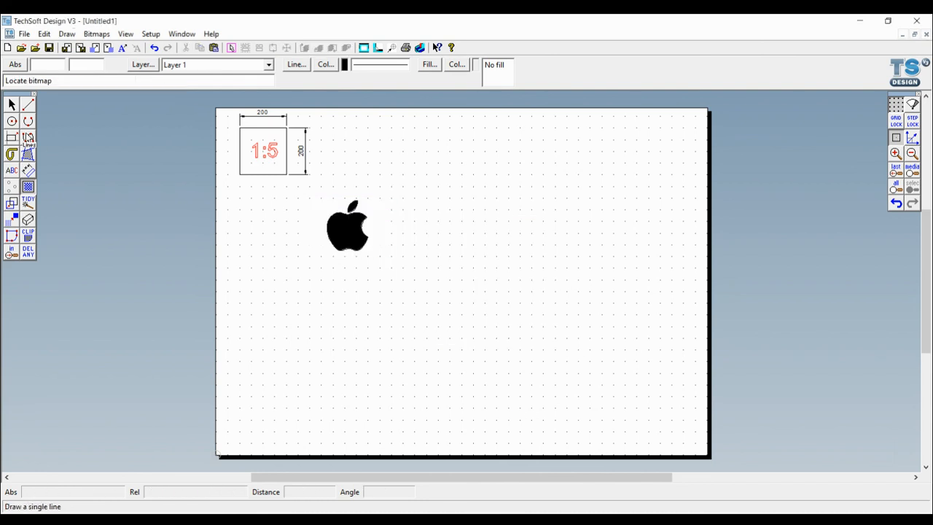
key(Escape)
key(ctrl+a)
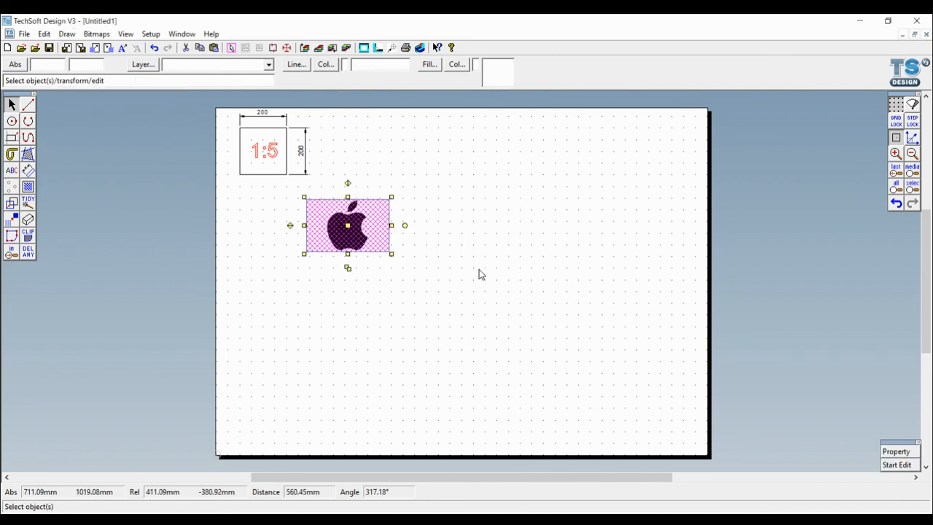
click(479, 274)
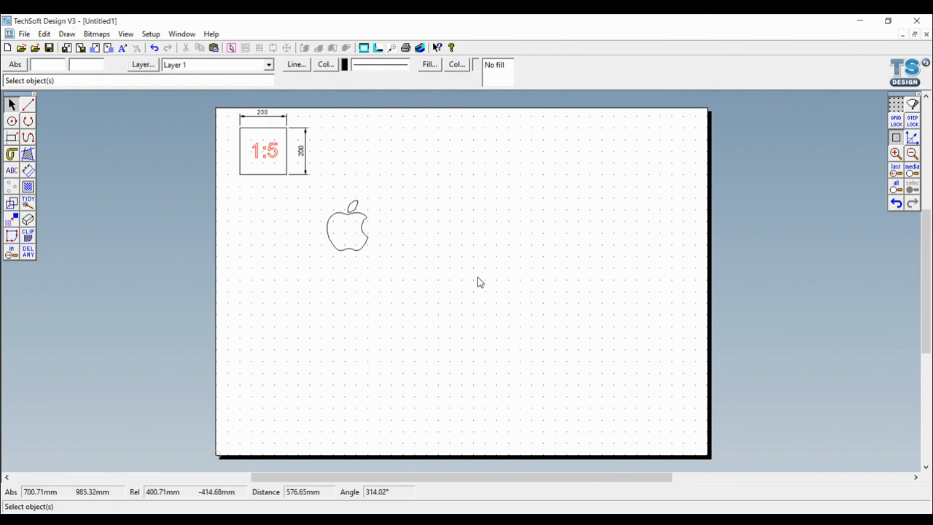
- Change the line colour of the traced Apple logo outline to red
key(ctrl+a)
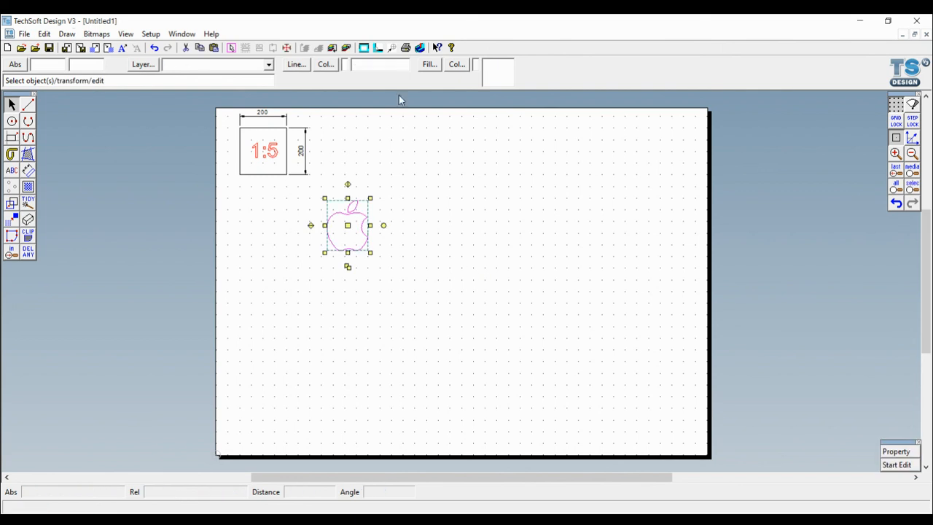
click(326, 64)
click(536, 374)
click(509, 429)
click(477, 258)
- Shrink the logo outline and place it inside the square above the "1:5" text, shifting the text down to fit
key(ctrl+a)
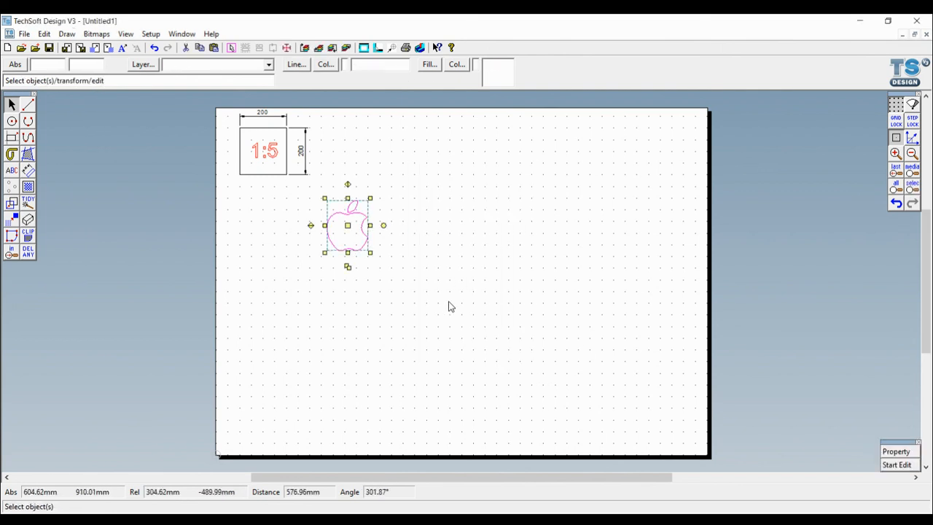
drag(466, 314, 331, 175)
click(500, 261)
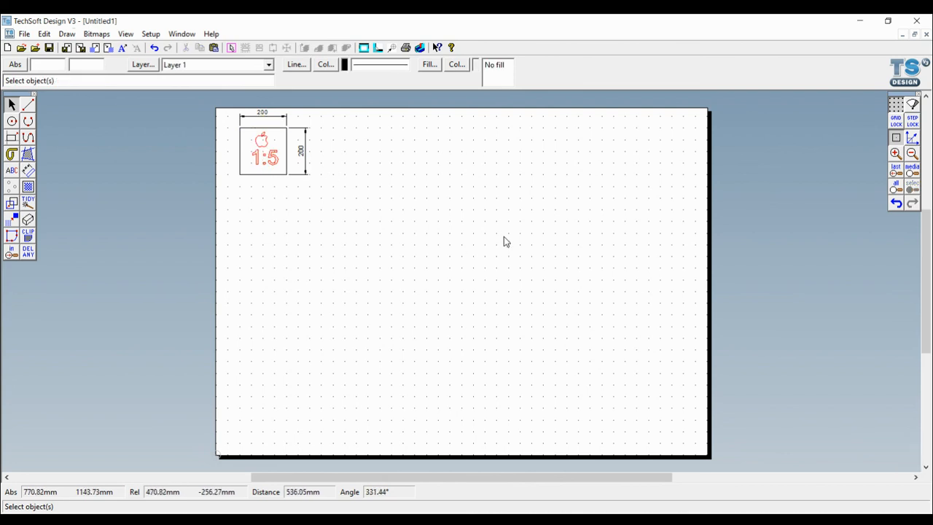
- Re-enter the drawing scale's World (actual) value as 5 mm for 1 mm of media output
click(151, 34)
mouse_move(216, 53)
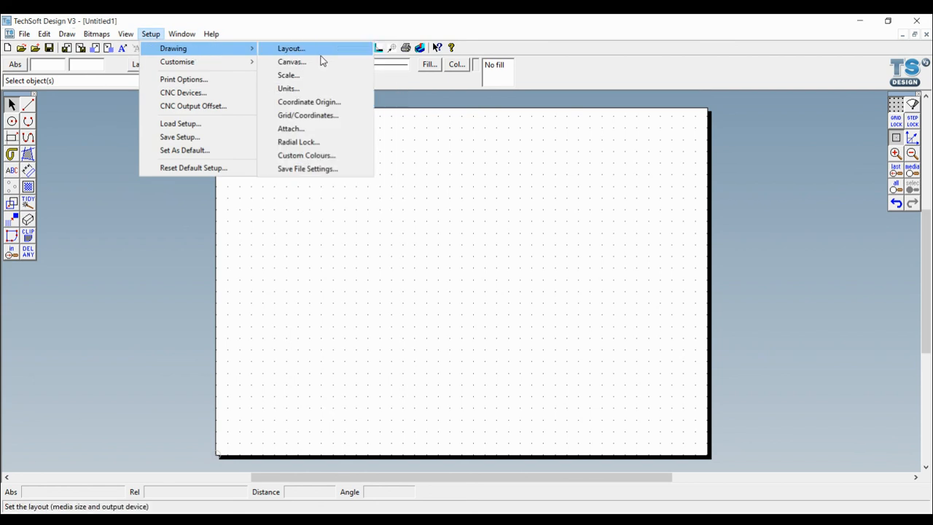
click(361, 75)
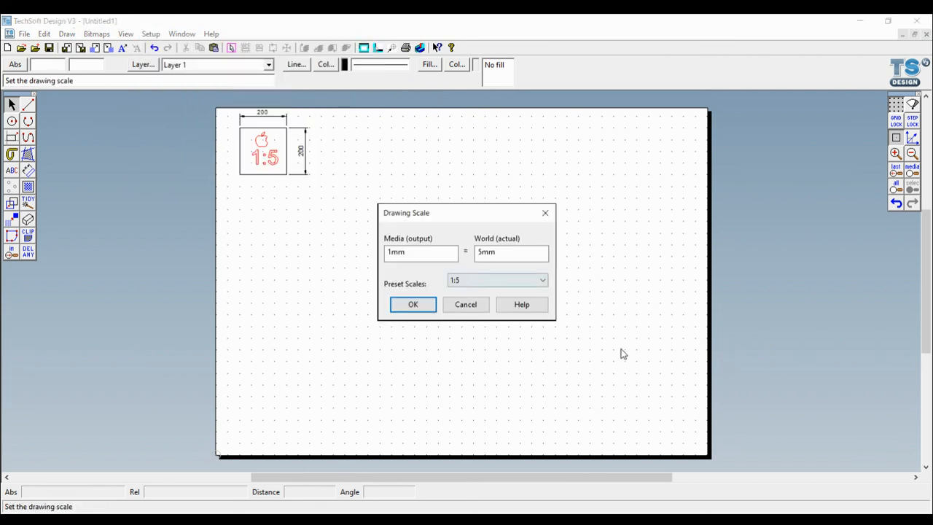
key(shift+Tab)
key(Home)
key(Delete)
text(6)
key(BackSpace)
text(5)
key(Return)
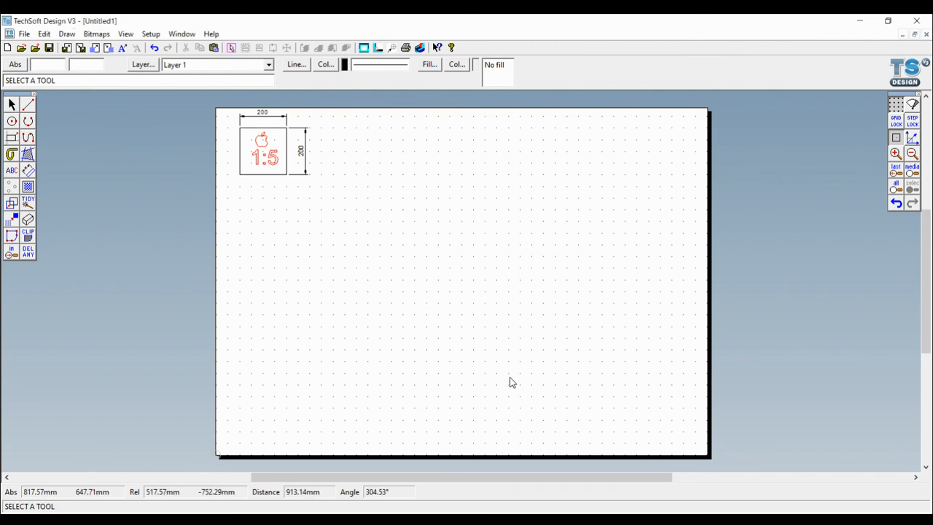
- Activate the single-line tool and view its length and angle settings without entering values
click(27, 104)
right_click(43, 129)
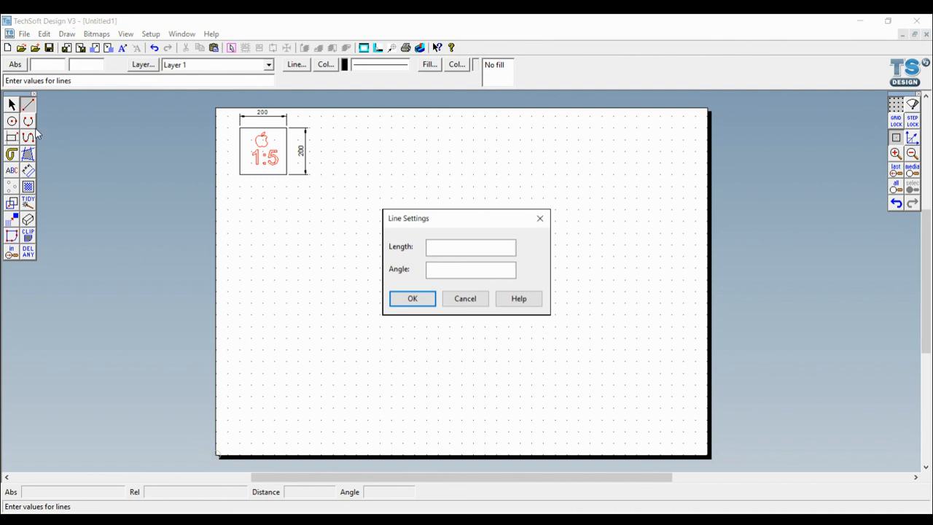
click(541, 218)
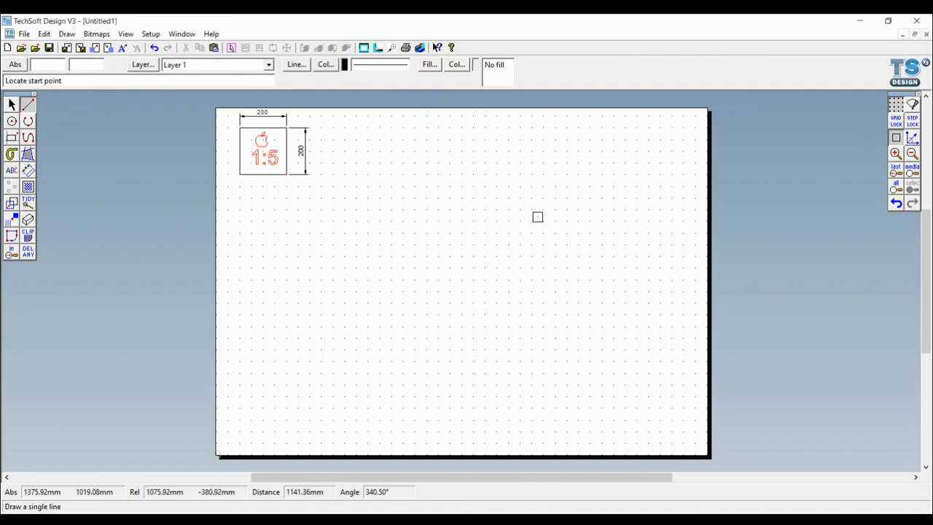